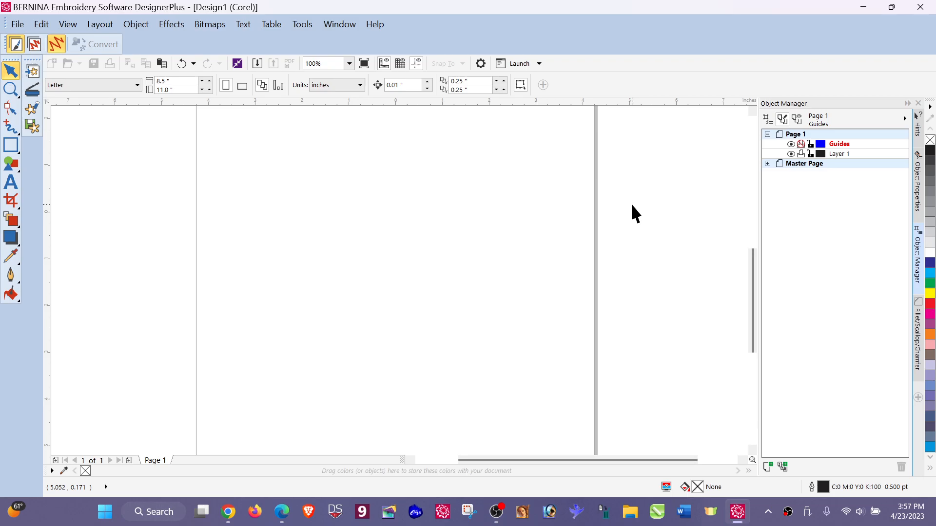
Check the version information of the installed CorelDRAW SE and close it again.
click(378, 25)
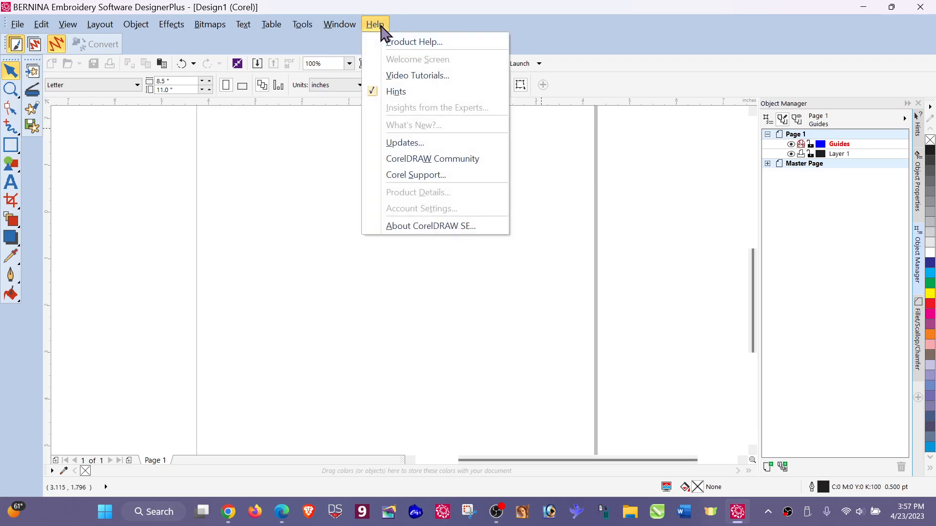
click(418, 227)
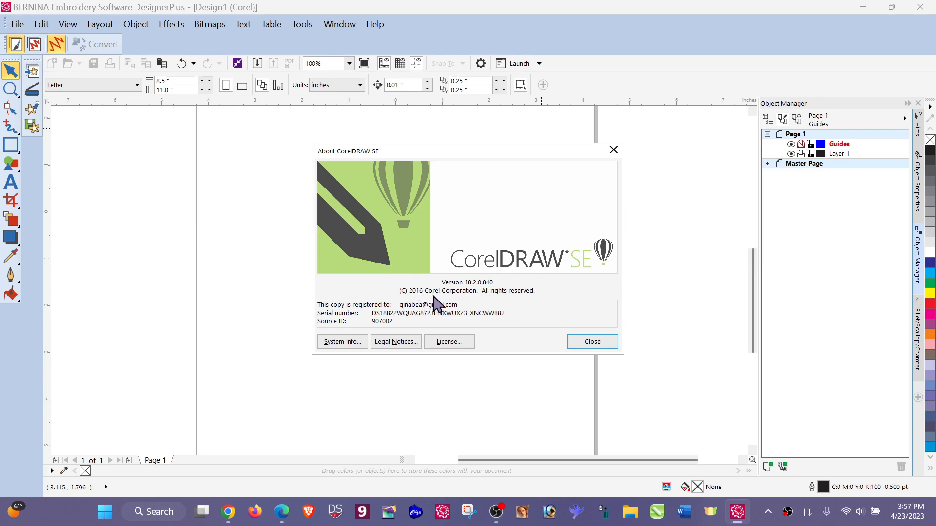
click(613, 150)
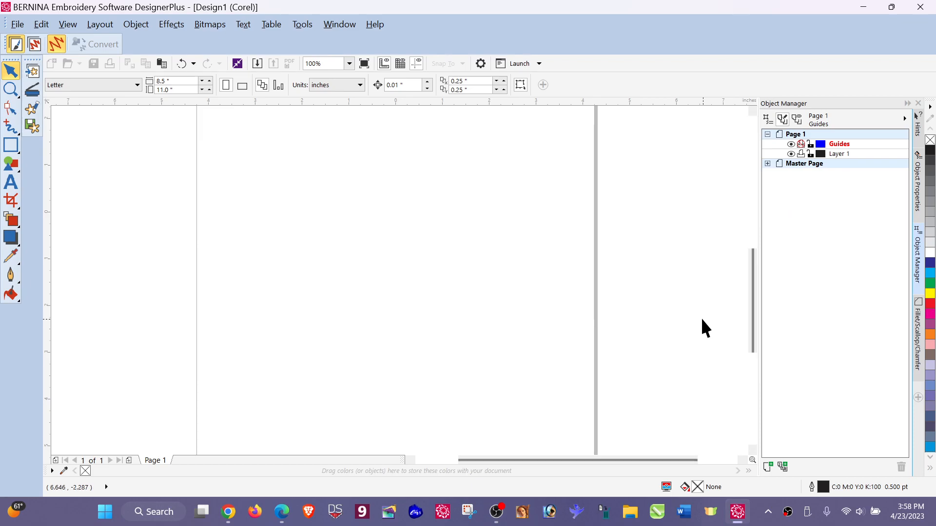
Draw a rectangle about 3.7 inches wide and 1.3 inches high on the page and deselect it.
click(10, 145)
mouse_move(303, 185)
mouse_down()
mouse_move(434, 209)
mouse_move(477, 246)
mouse_up()
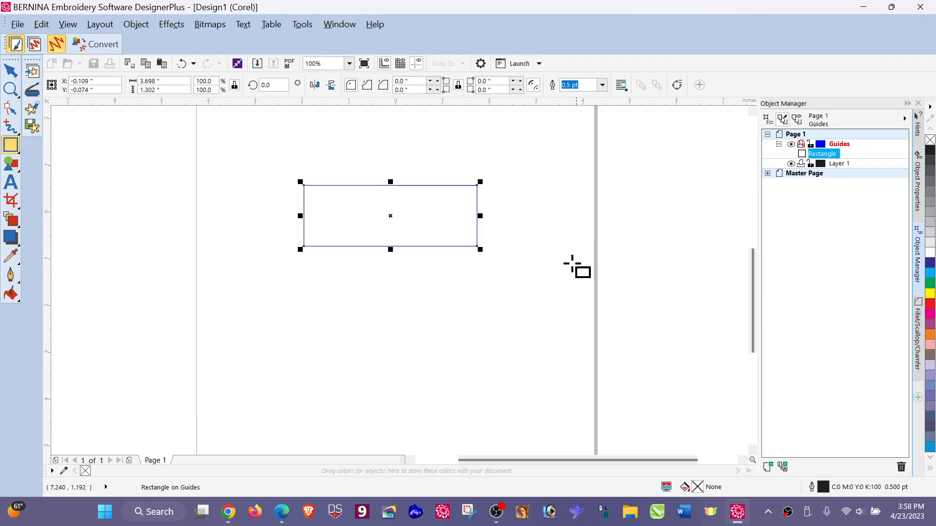
key(Escape)
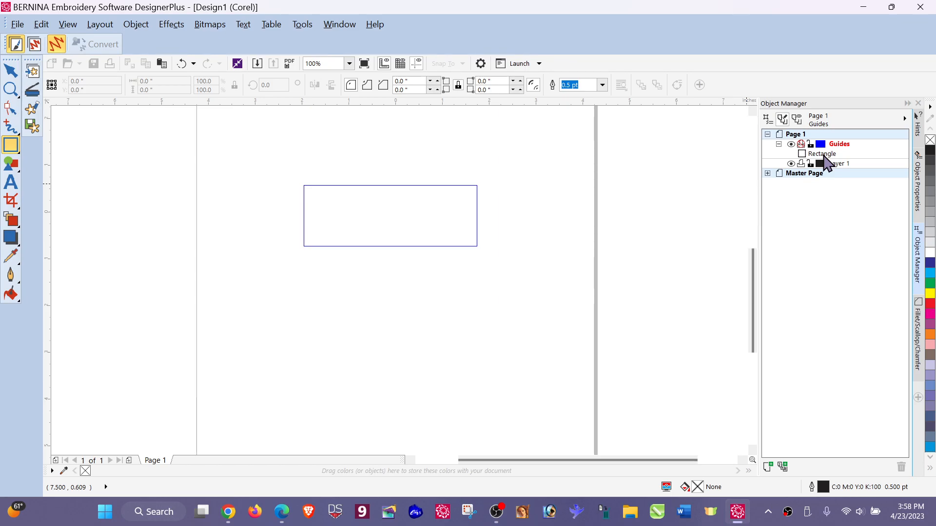
Convert the rectangle to curves and deselect it.
right_click(824, 155)
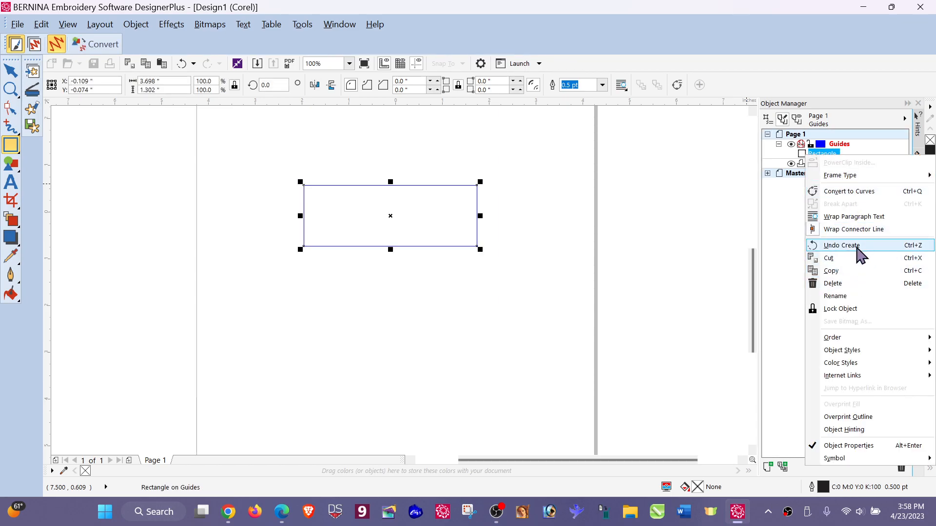
click(854, 202)
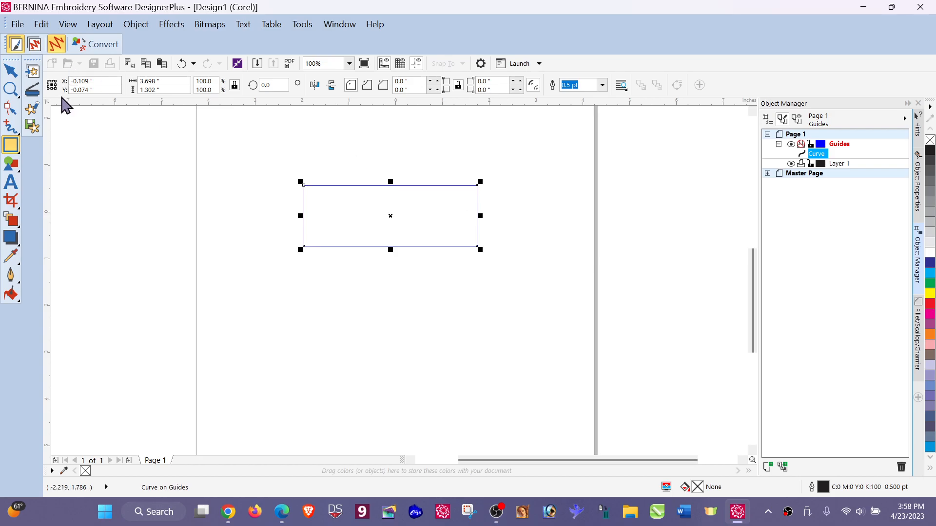
click(11, 71)
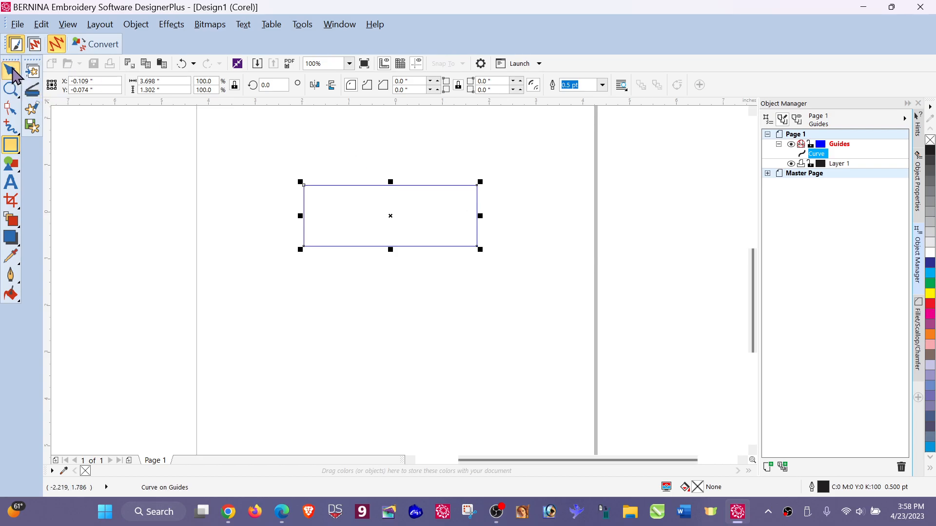
click(150, 179)
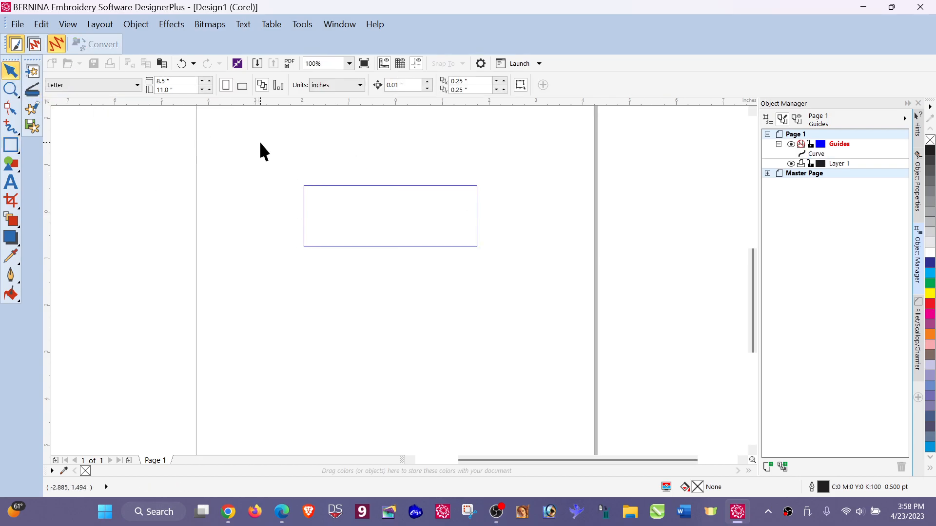
drag(268, 151, 498, 257)
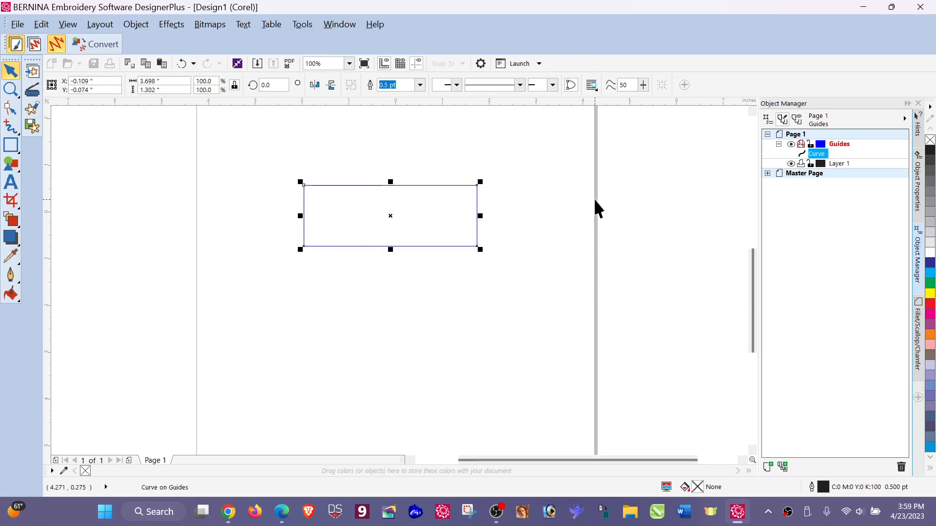
click(581, 202)
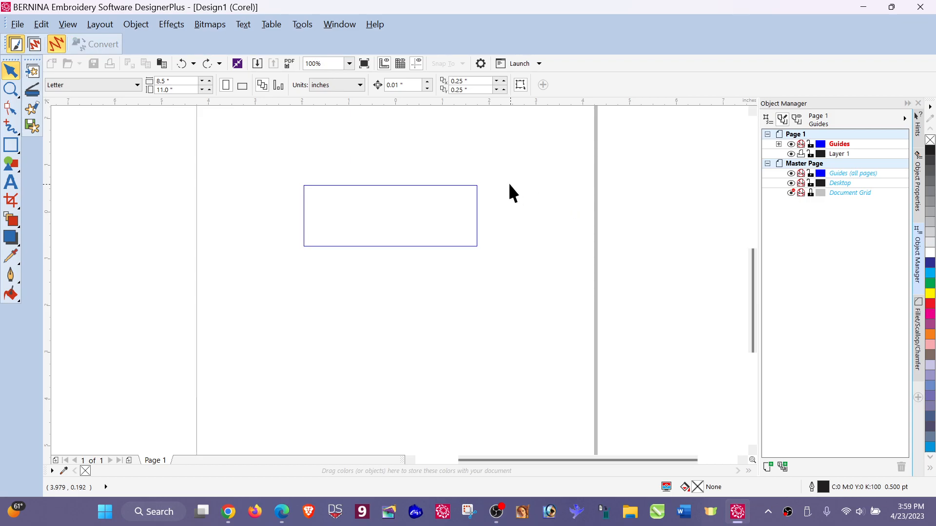
click(478, 215)
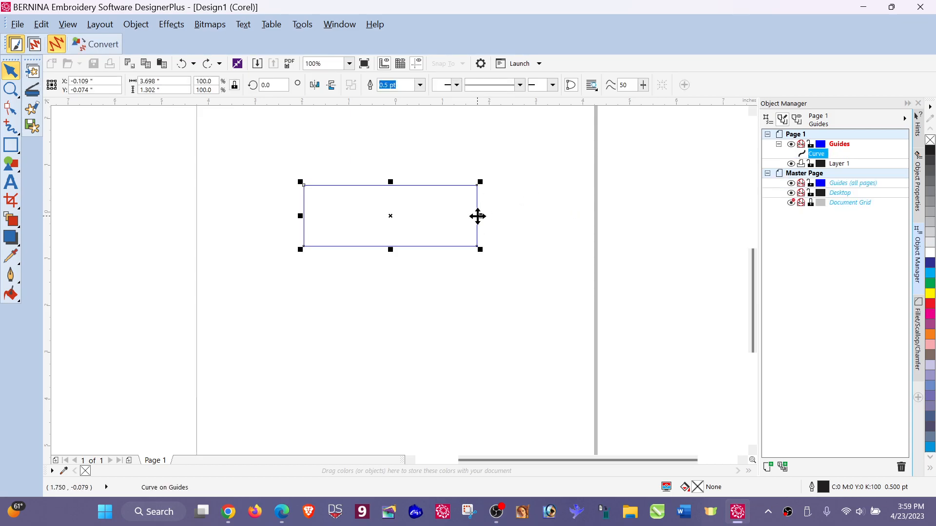
click(563, 201)
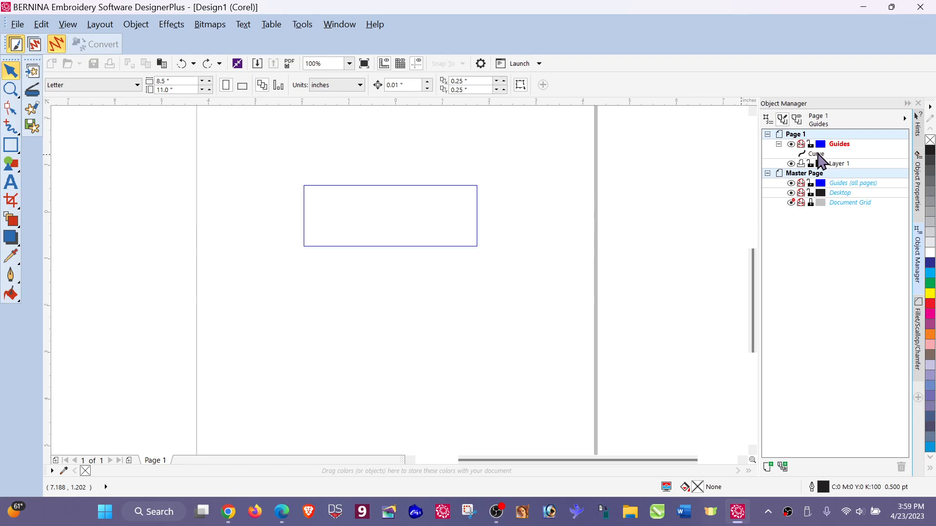
Select the converted curve, show the Fillet/Scallop/Chamfer docker, and review the list of available dockers.
click(817, 154)
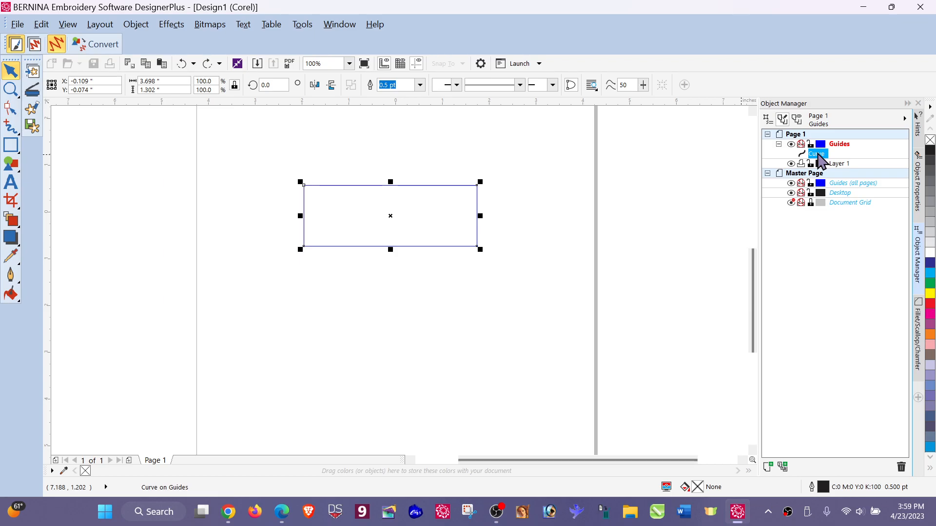
click(919, 334)
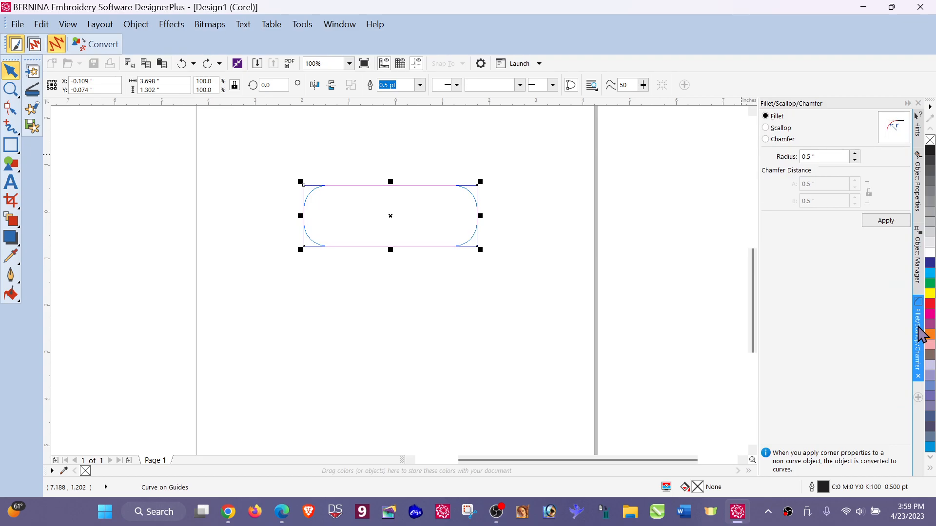
click(350, 26)
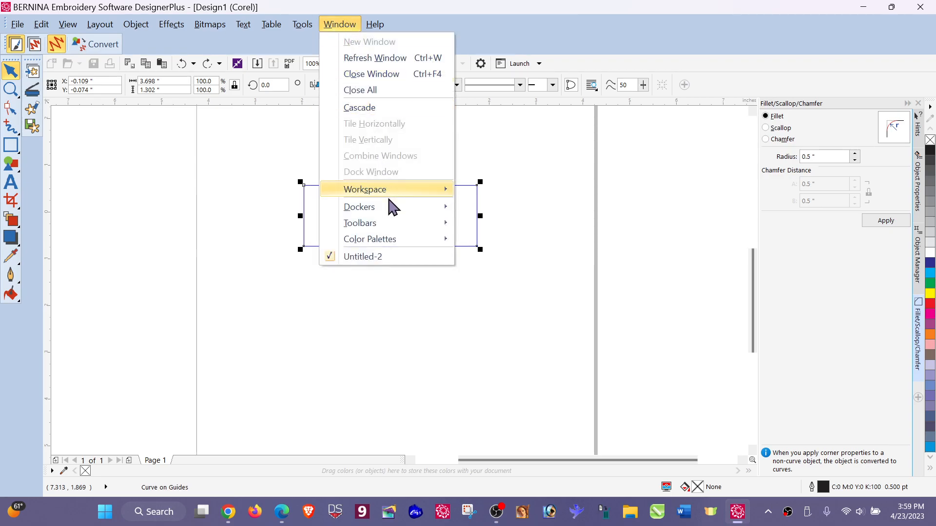
mouse_move(393, 205)
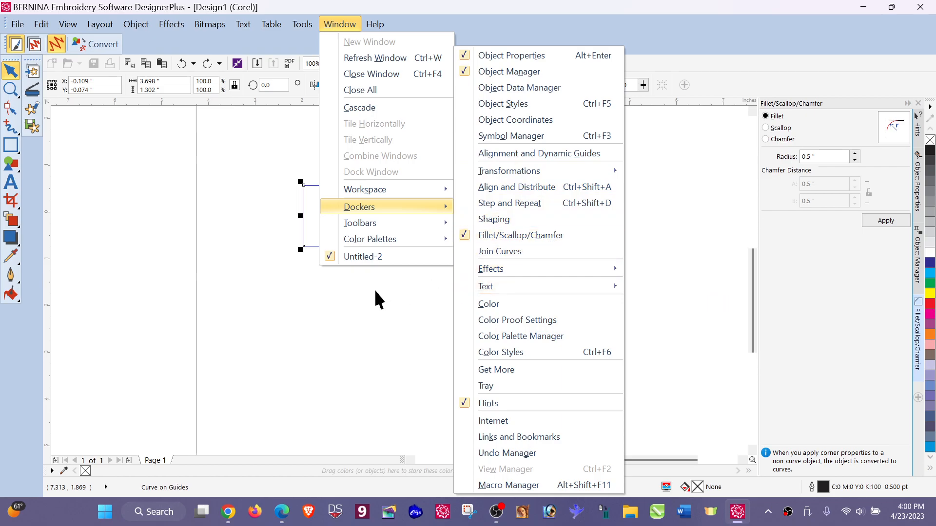
click(673, 249)
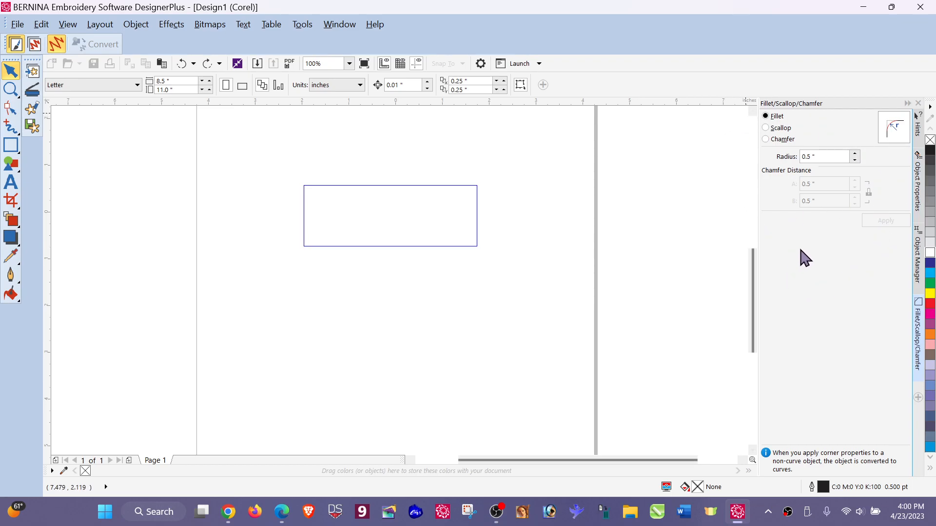
Select the curve and set the fillet radius to 0.05 inches.
drag(290, 162, 495, 284)
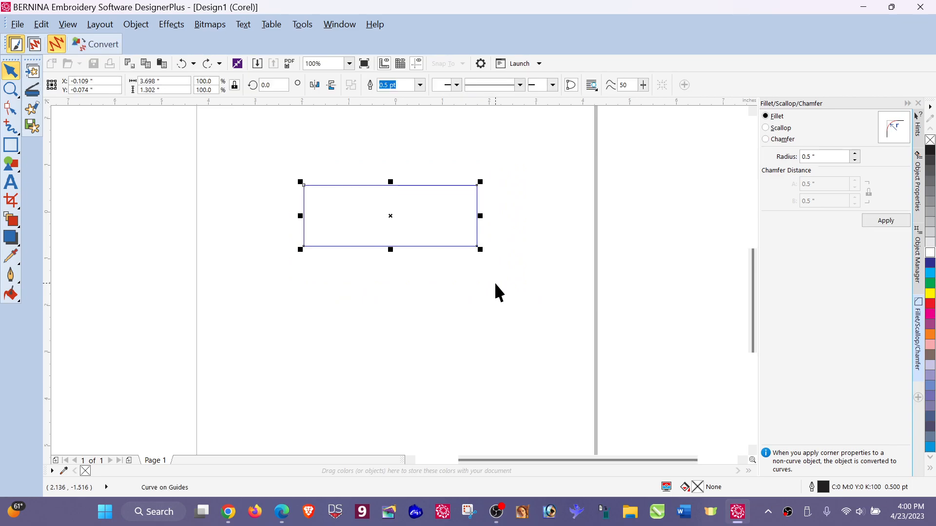
click(808, 155)
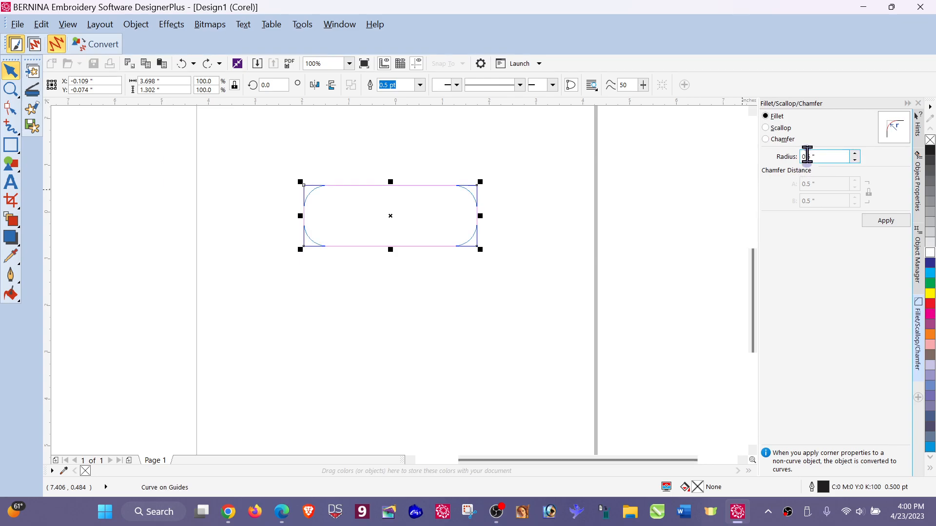
text(0)
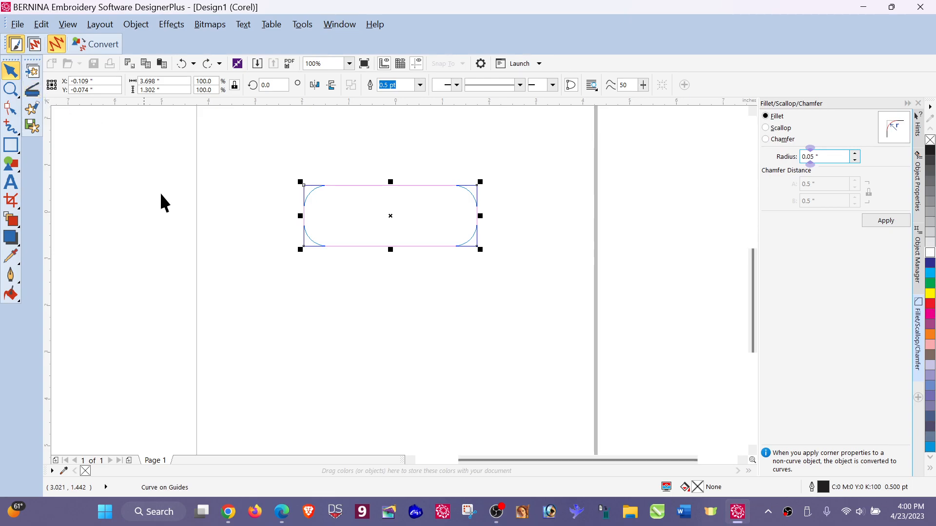
click(146, 253)
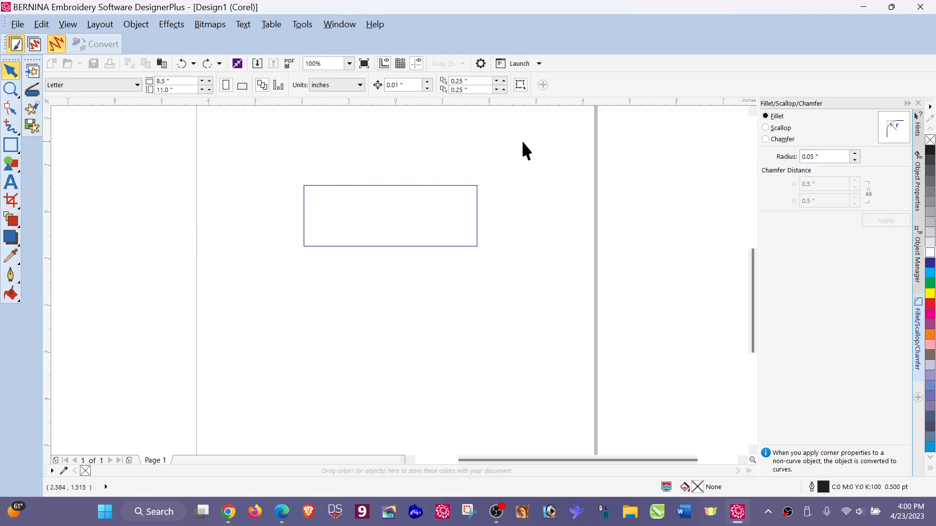
click(463, 186)
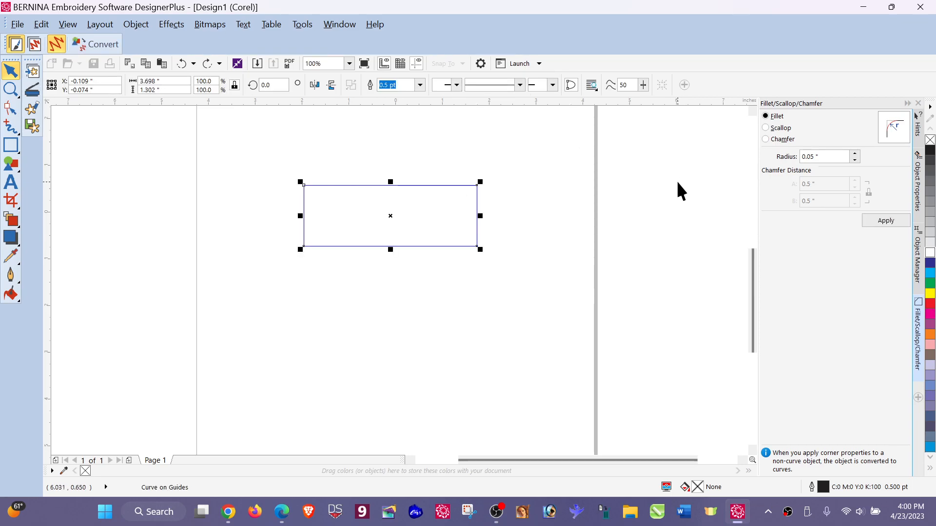
click(453, 157)
drag(494, 194, 495, 194)
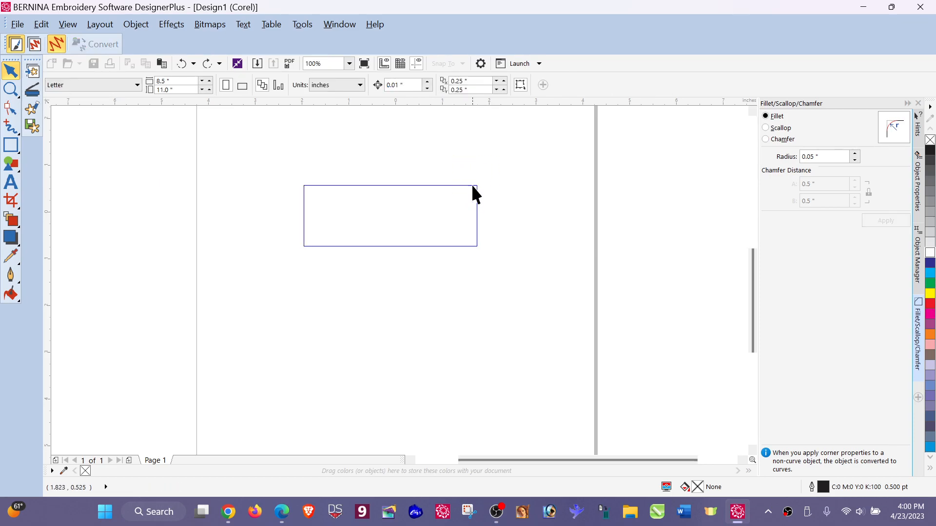
Select only the rectangular curve's upper-right corner node with the Shape tool and apply the fillet to it.
click(14, 112)
click(12, 109)
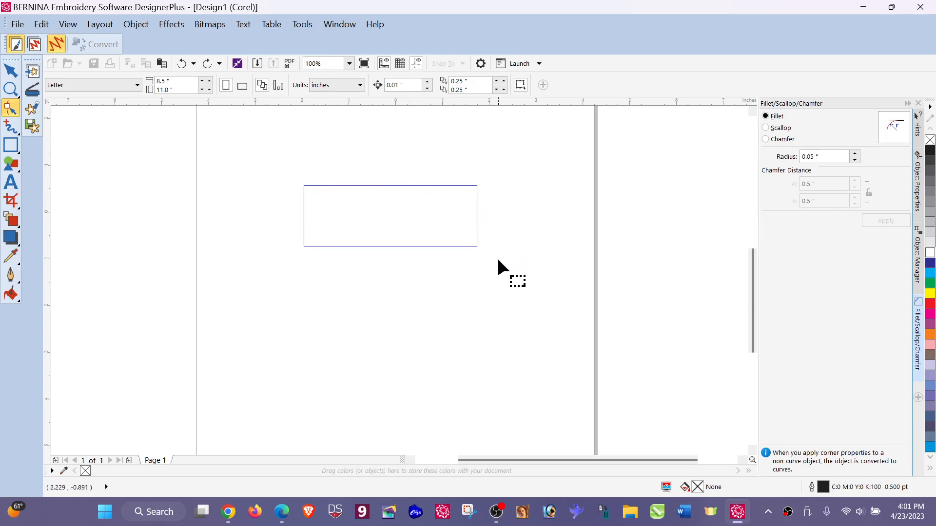
click(456, 185)
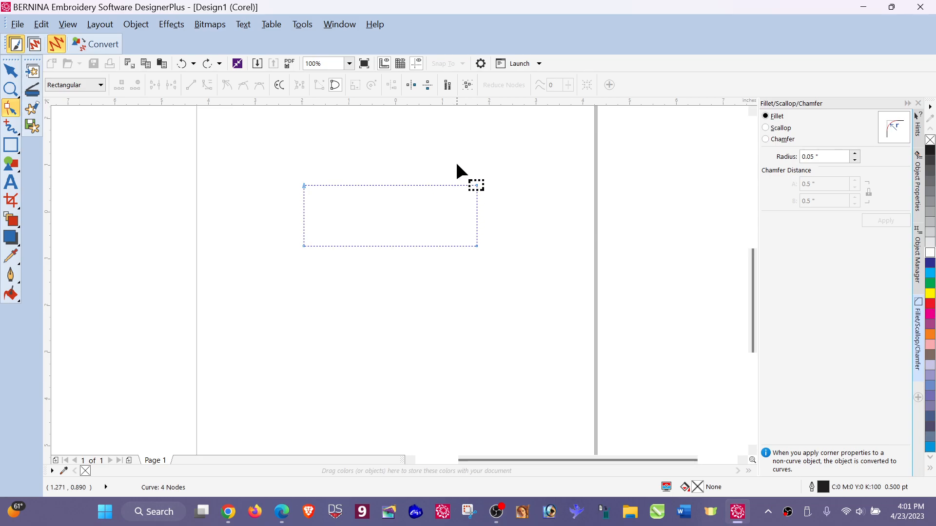
drag(455, 163, 506, 215)
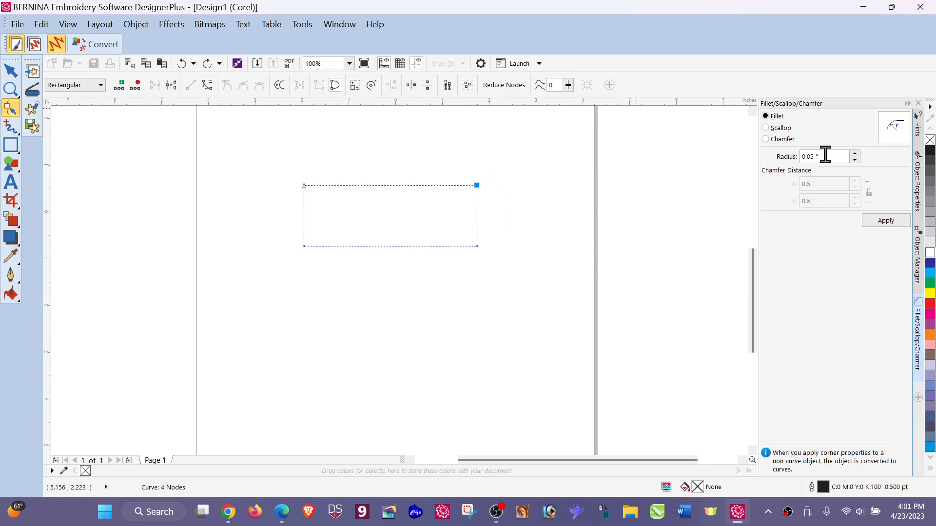
click(895, 221)
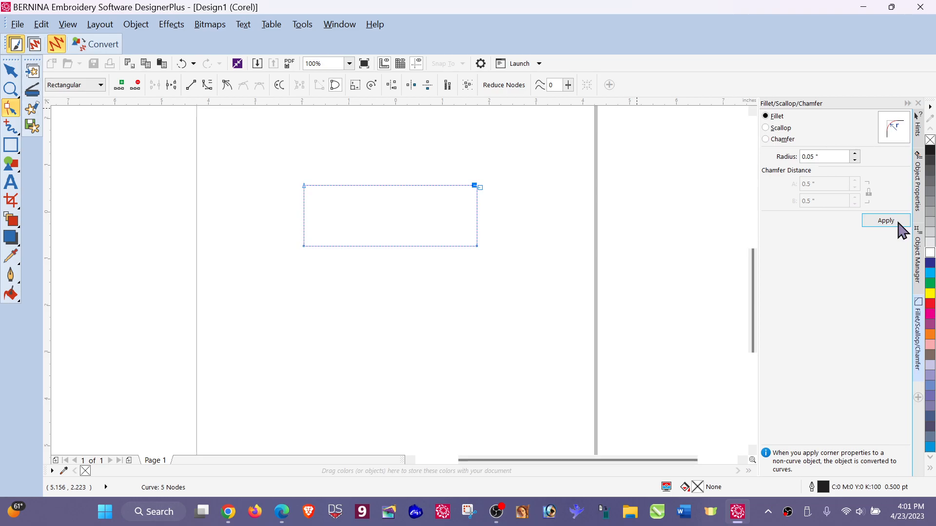
click(572, 296)
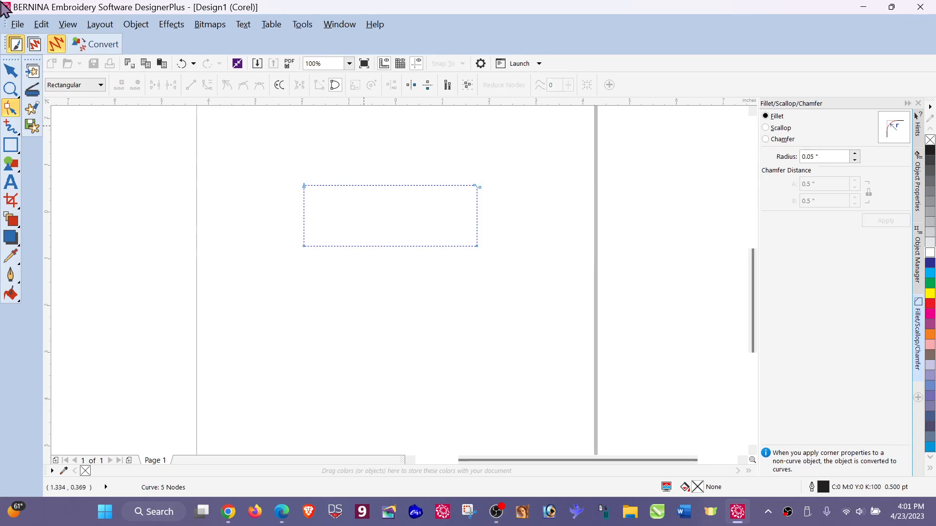
Deselect the curve and examine its filleted upper-right corner up close.
click(10, 73)
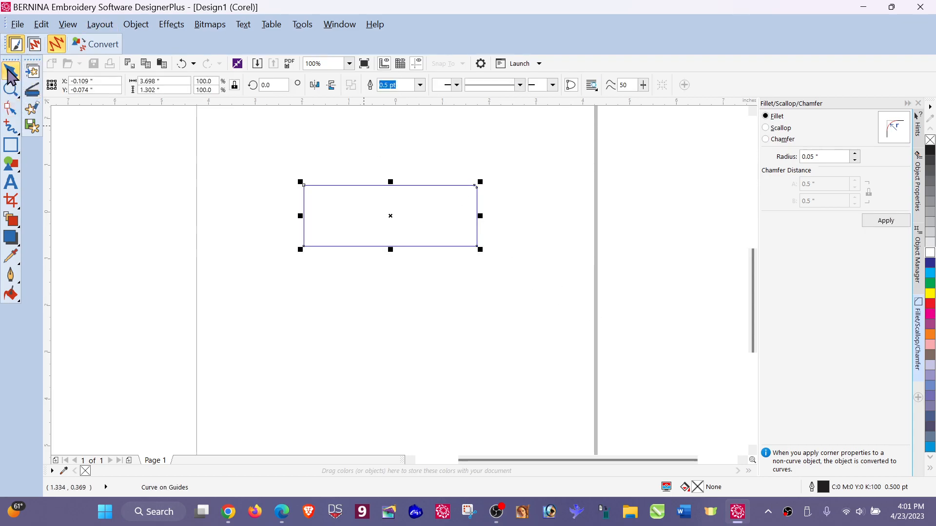
click(468, 300)
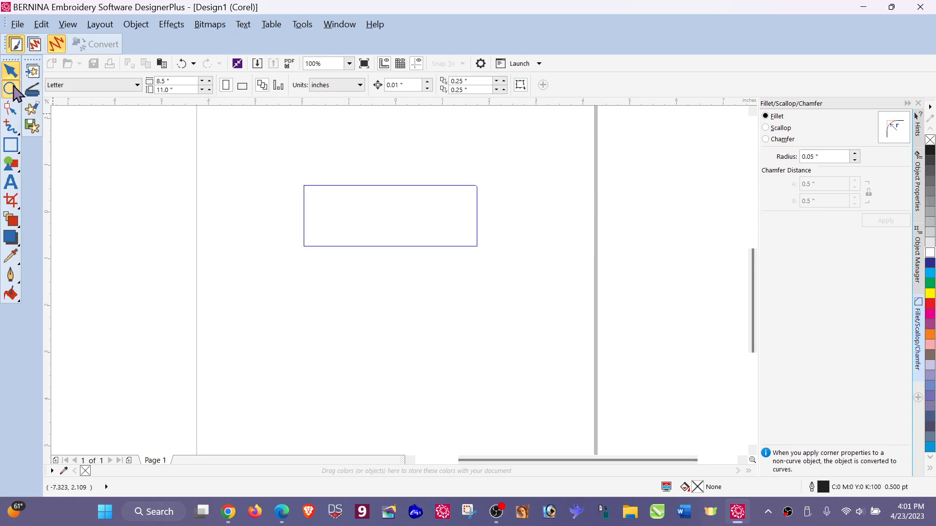
click(11, 88)
drag(436, 171, 524, 224)
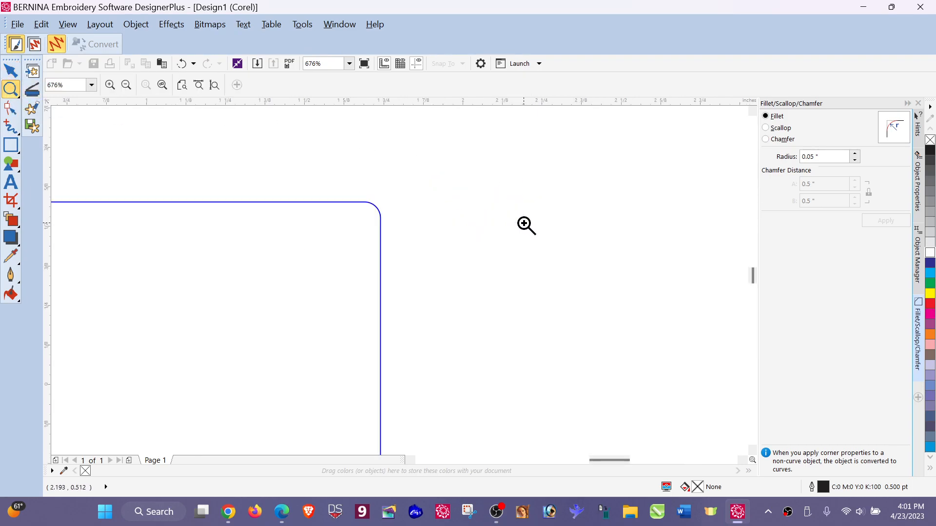